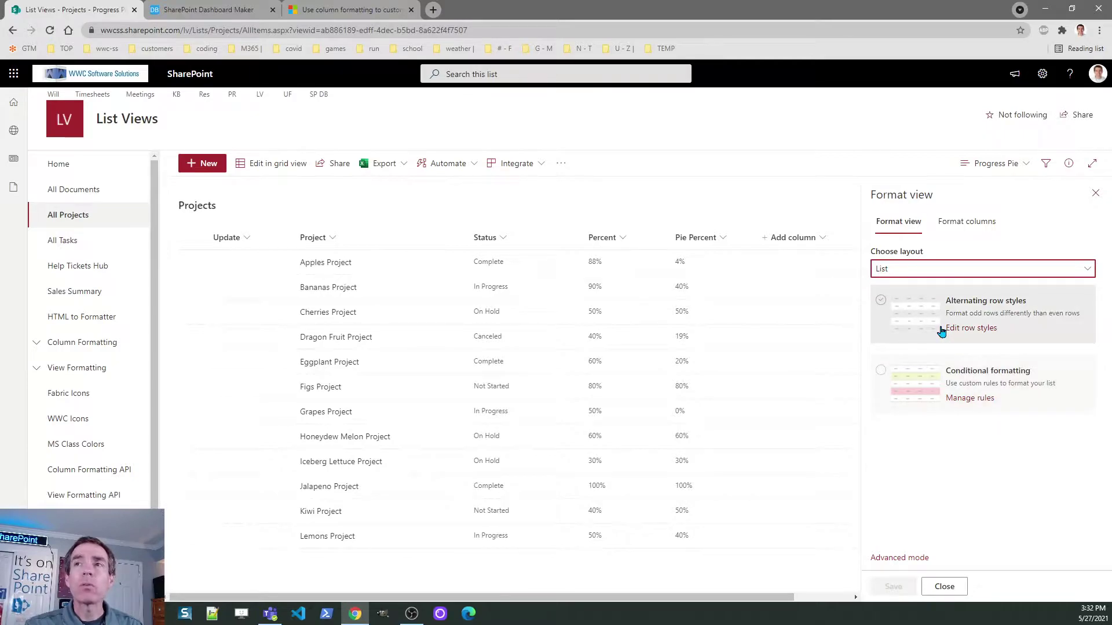
Step: Replace the view's JSON in Advanced mode with the alternating blue/grey row formatting and save it
left_click(899, 558)
key("ctrl+a")
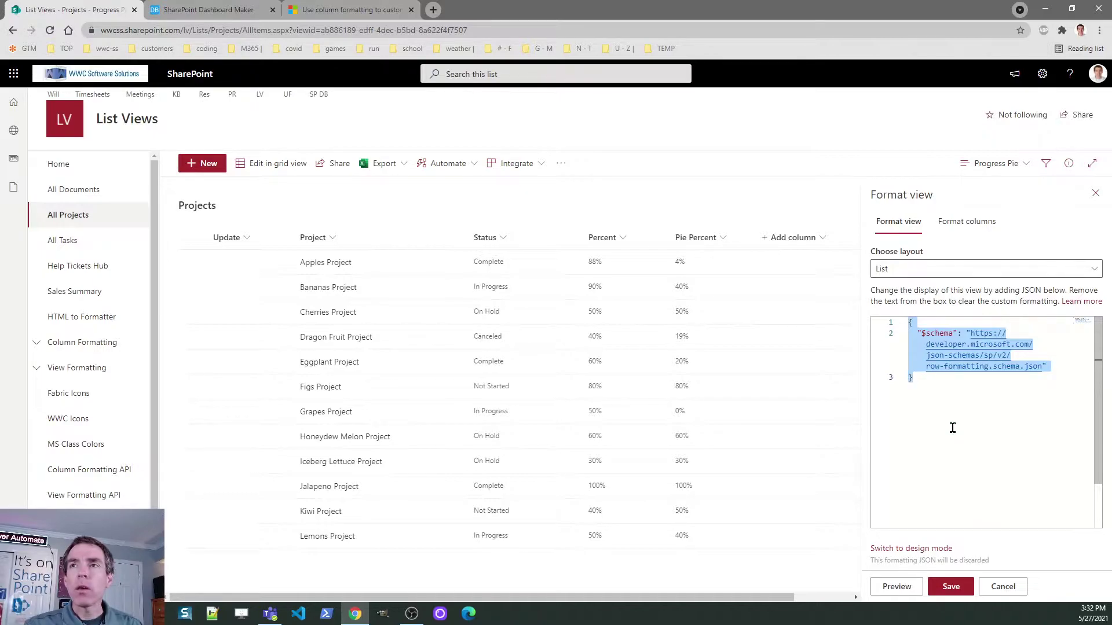
type("{     \"_comment\": \"Alternating row colors with hover highlight\",     \"$schema\": \"https://developer.microsoft.com/json-schemas/sp/view-formatting.schema.json\",     \"additionalRowClass\": \"=if(@rowIndex % 2 == 0, 'ms-bgColor-blueLight ms-bgColor-blue--hover ms-fontColor-black', 'ms-bgColor-gray40 ms-bgColor-blue--hover ms-fontColor-black')\" }")
left_click(950, 587)
left_click(1095, 193)
Step: Delete all of the Progress Pie view's formatting JSON and save the empty format
left_click(991, 165)
scroll(952, 427, "down", 3)
left_click(892, 585)
key("ctrl+a")
key("Delete")
left_click(951, 587)
left_click(1094, 195)
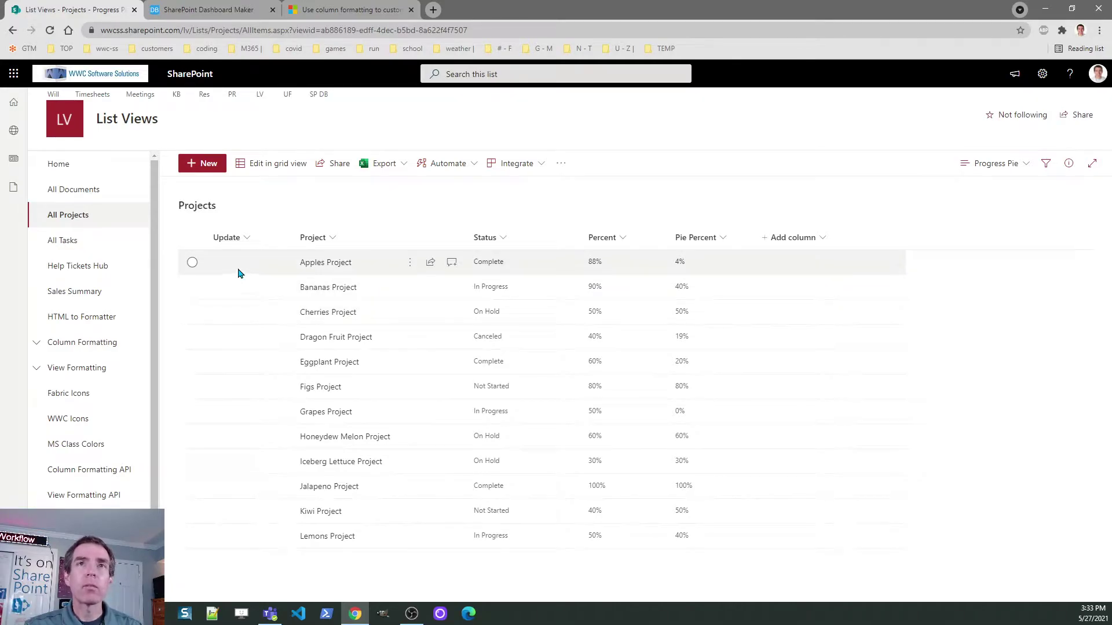
Step: In Dashboard Maker, choose the Column - Button / Edit template at font size 12 and copy the generated code
left_click(226, 11)
left_click(241, 109)
scroll(245, 139, "up", 3)
left_click(174, 132)
left_click(154, 233)
left_click(148, 256)
left_click(677, 390)
Step: Paste the copied button JSON into the Update column's advanced formatting and save it
left_click(89, 8)
left_click(244, 242)
mouse_move(254, 348)
left_click(343, 368)
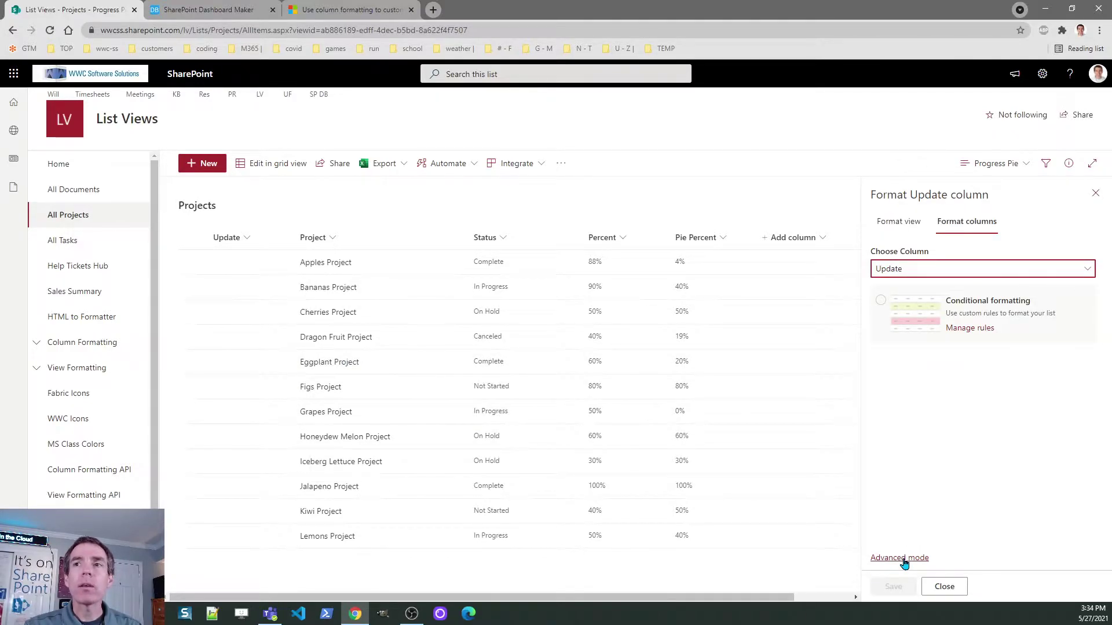
left_click(903, 557)
key("ctrl+a")
key("ctrl+v")
left_click(946, 586)
left_click(1095, 193)
Step: Set MS Color 3 to blue and MS Color 4 to blueLight, then copy the updated button JSON
left_click(218, 10)
left_click(216, 183)
left_click(200, 205)
left_click(212, 201)
left_click(202, 248)
left_click(783, 390)
left_click(743, 390)
Step: Replace the Update column's formatting JSON with the blue button code and save
left_click(102, 7)
left_click(249, 238)
mouse_move(311, 344)
left_click(360, 369)
left_click(965, 392)
key("ctrl+a")
key("ctrl+v")
left_click(951, 586)
left_click(1096, 194)
Step: Select Column - Status / BG Color from Dashboard Maker's template list
left_click(226, 10)
left_click(241, 109)
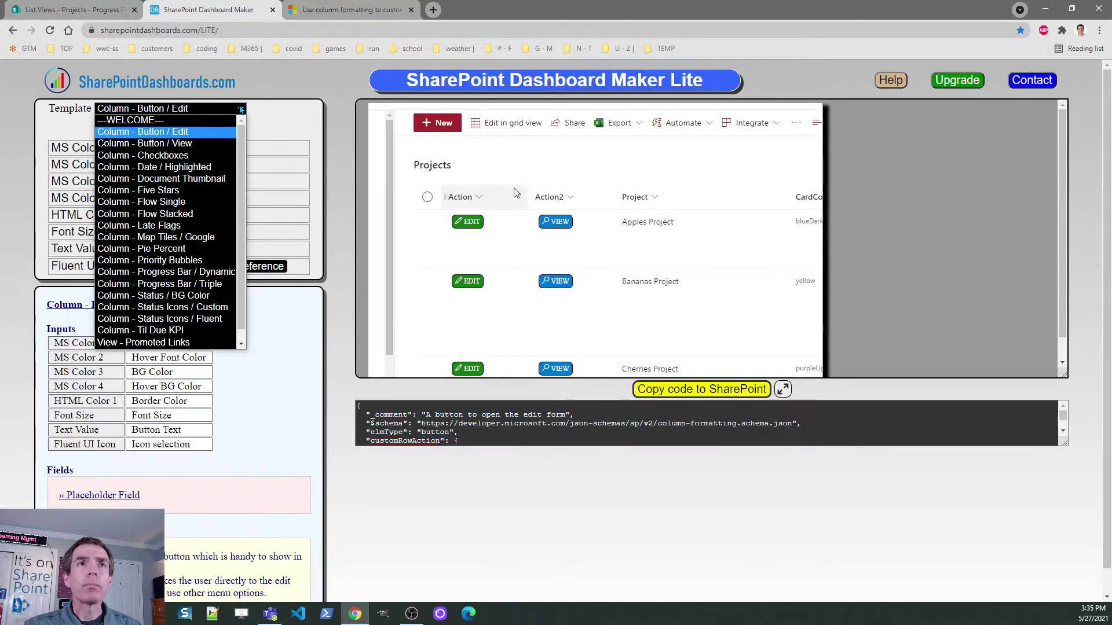
left_click(150, 297)
Step: Copy the status colour JSON and paste it into the Status column's advanced formatting, then save
left_click(659, 389)
left_click(347, 12)
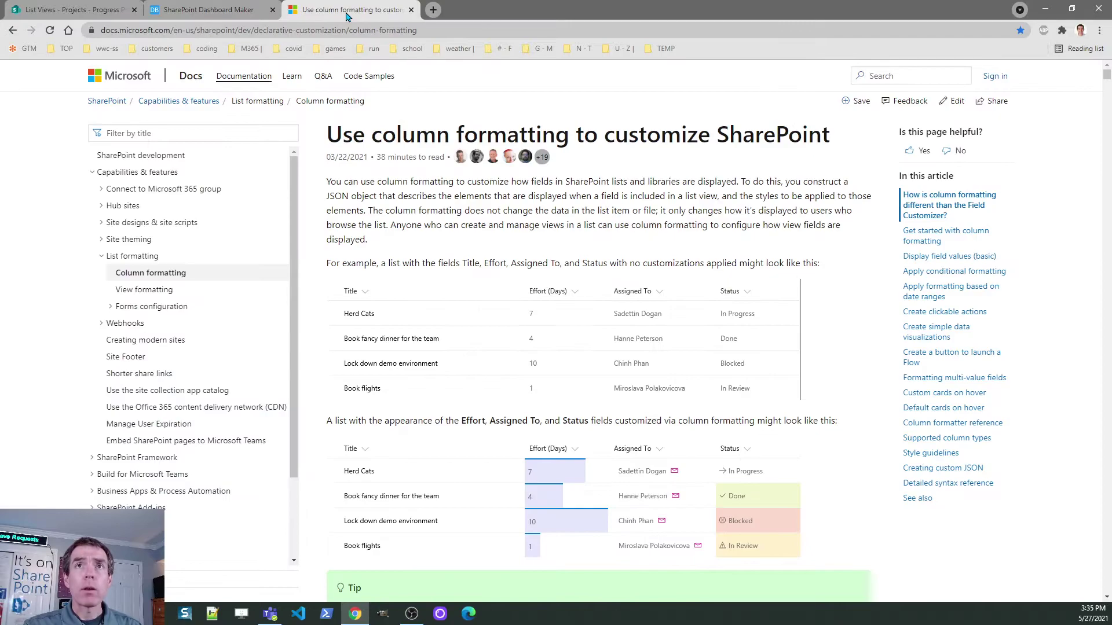
left_click(75, 9)
left_click(504, 239)
mouse_move(541, 345)
left_click(607, 366)
left_click(901, 558)
left_click(938, 441)
key("ctrl+a")
key("ctrl+v")
left_click(949, 586)
left_click(1096, 195)
Step: Choose the Column - Progress Bar / Dynamic template and set HTML Color 3 to Orange
left_click(232, 10)
left_click(240, 109)
left_click(193, 275)
left_click(250, 182)
left_click(218, 346)
Step: Copy the progress bar JSON and paste it into the Percent column's formatting, then save
left_click(675, 393)
left_click(99, 13)
left_click(623, 246)
mouse_move(655, 344)
left_click(707, 366)
left_click(950, 389)
key("ctrl+a")
key("ctrl+v")
left_click(958, 587)
left_click(1095, 195)
mouse_move(605, 342)
Step: Pick the Column - Pie Percent template in Dashboard Maker and copy its pie chart JSON
left_click(226, 12)
left_click(241, 109)
left_click(193, 250)
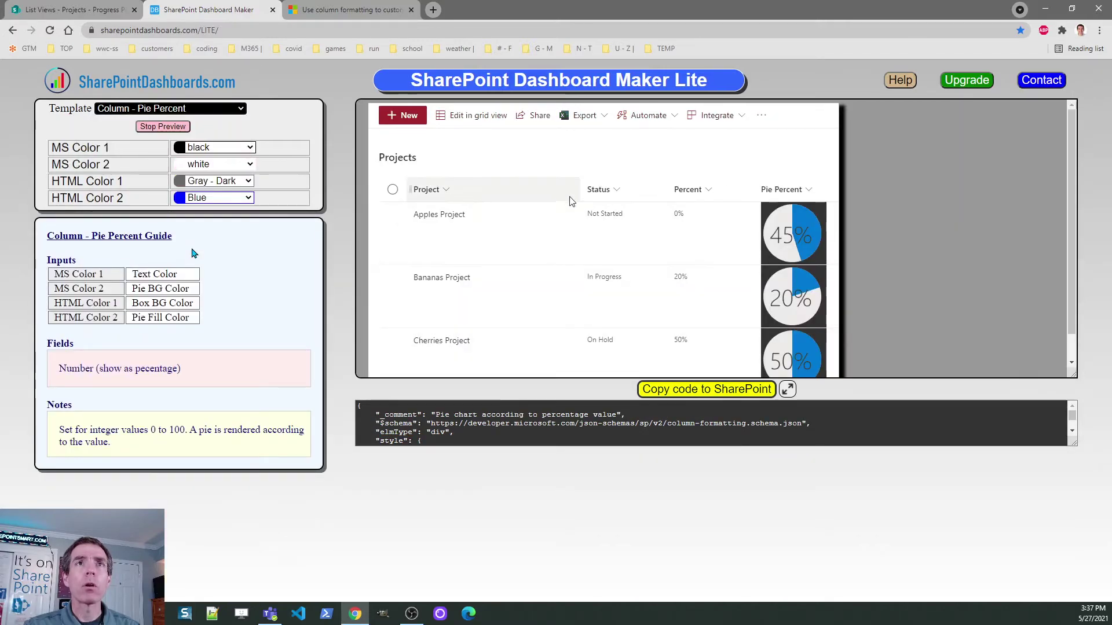
left_click(654, 388)
Step: Replace the Pie Percent column's formatting JSON with the pasted pie chart code and save
left_click(96, 7)
left_click(723, 240)
mouse_move(754, 345)
left_click(813, 367)
left_click(914, 557)
left_click(938, 415)
key("ctrl+a")
key("ctrl+v")
left_click(952, 587)
left_click(1096, 194)
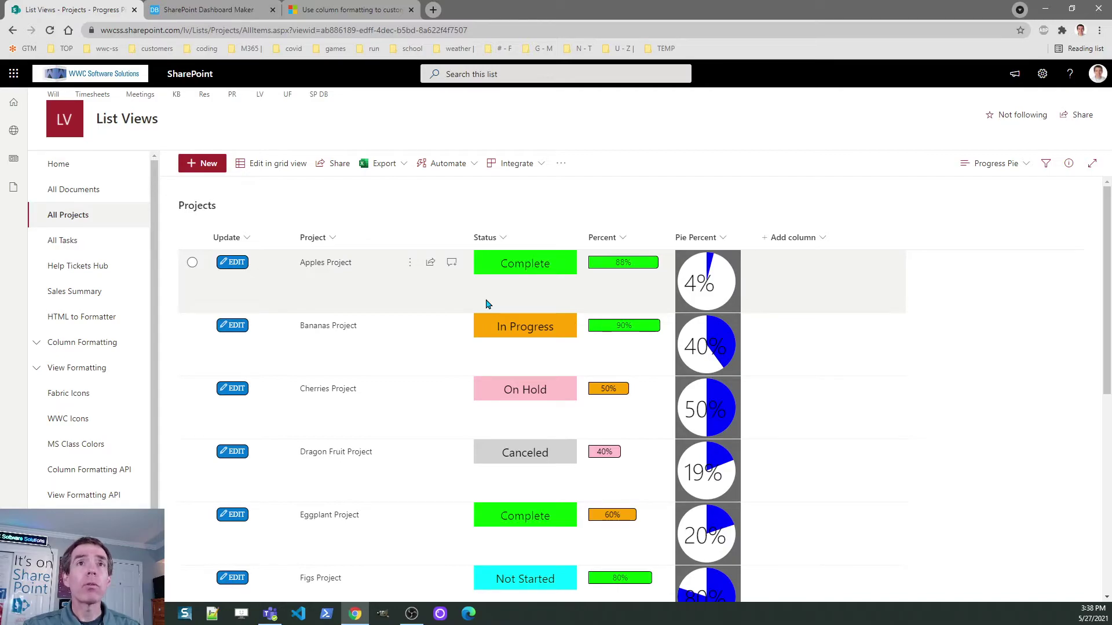
Step: Return to the Microsoft Docs 'Use column formatting to customize SharePoint' article
left_click(338, 12)
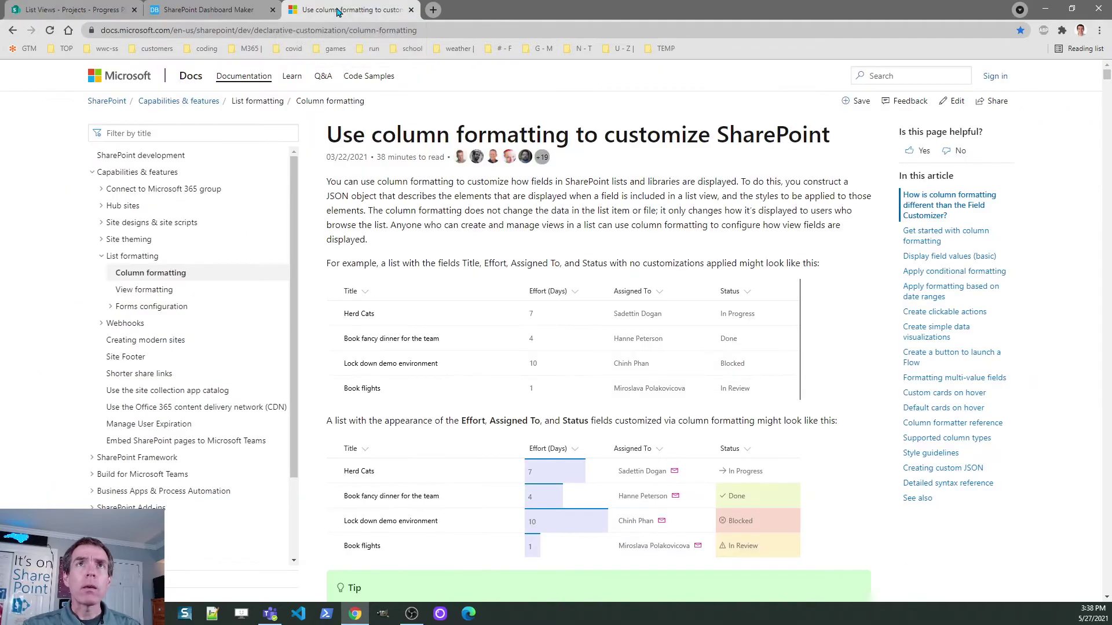